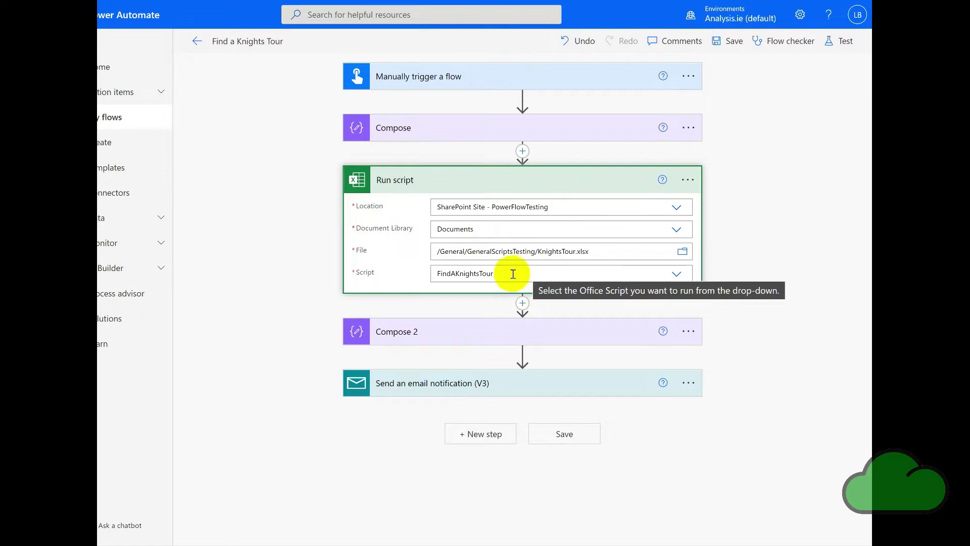
Set the Run script step's Retry Policy Type to None, then save the Find a Knights Tour flow
click(689, 183)
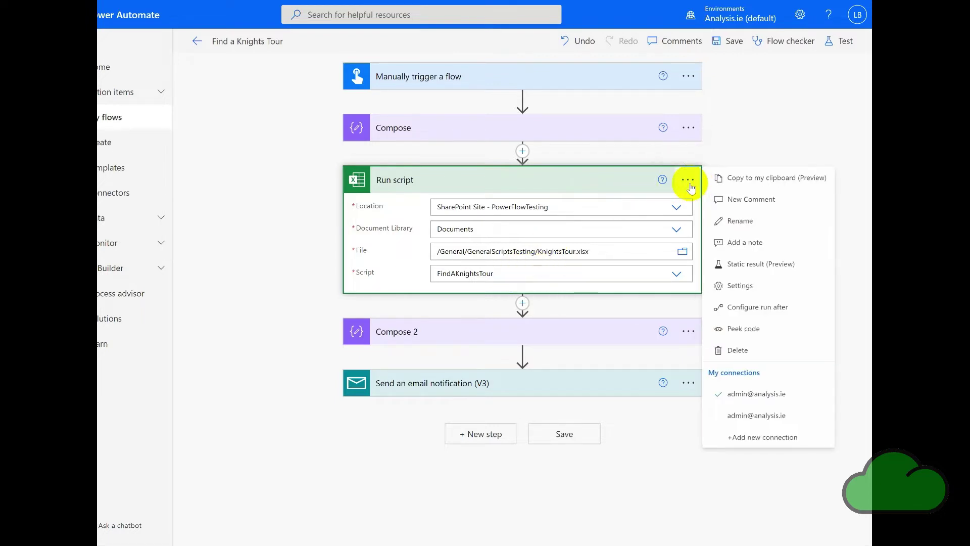
click(745, 287)
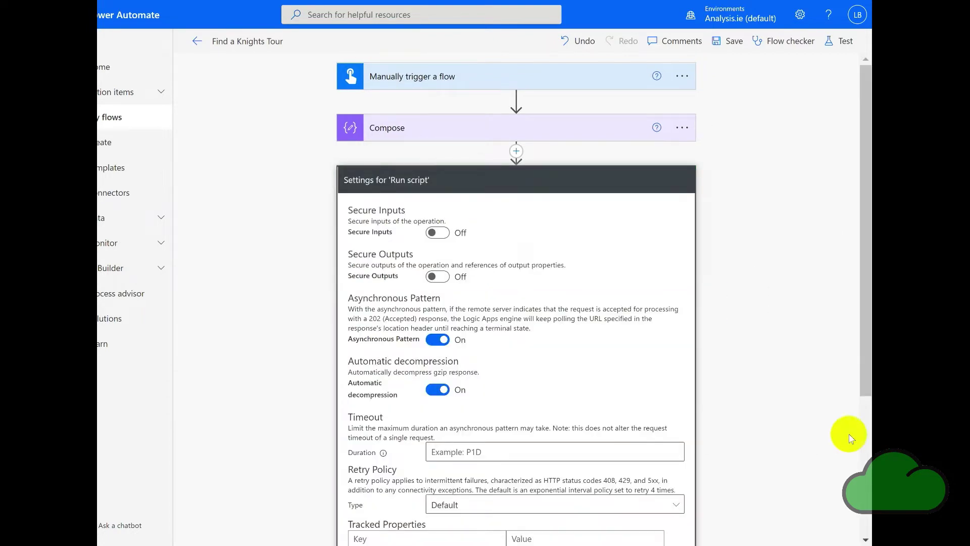
click(866, 540)
scroll(866, 540, down, 4)
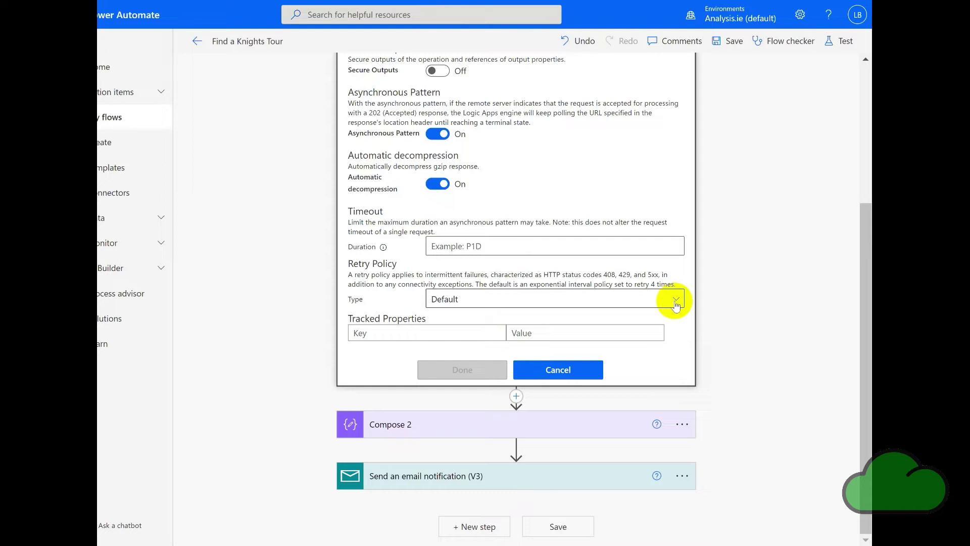
click(676, 302)
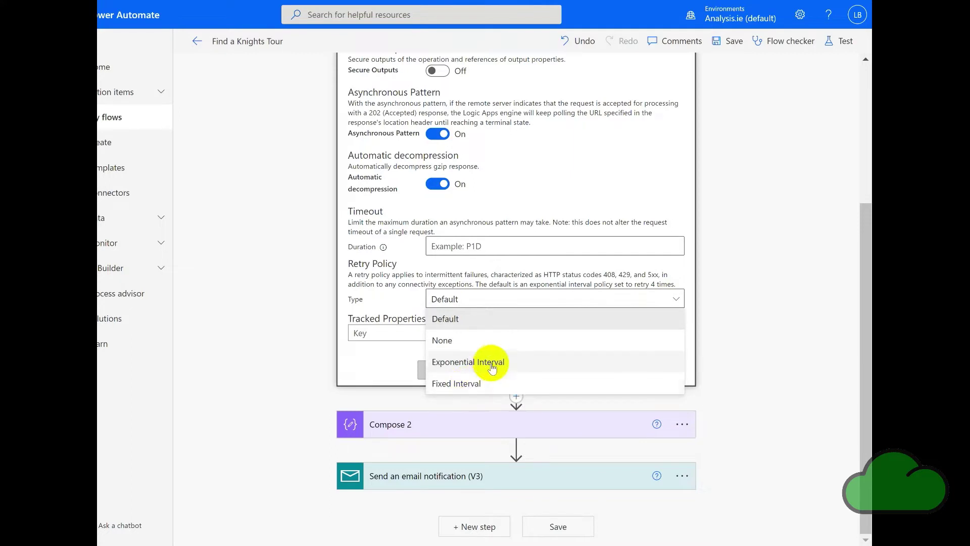
click(477, 343)
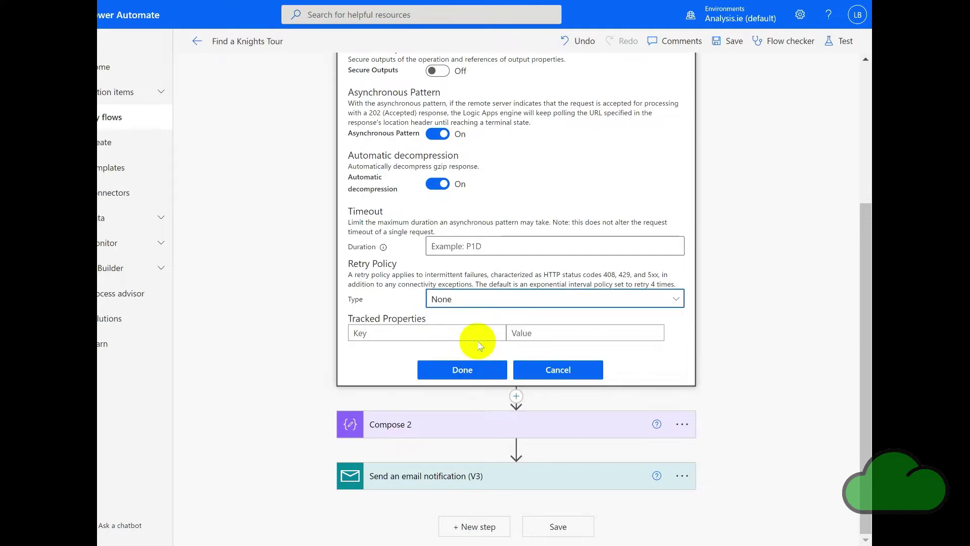
click(464, 370)
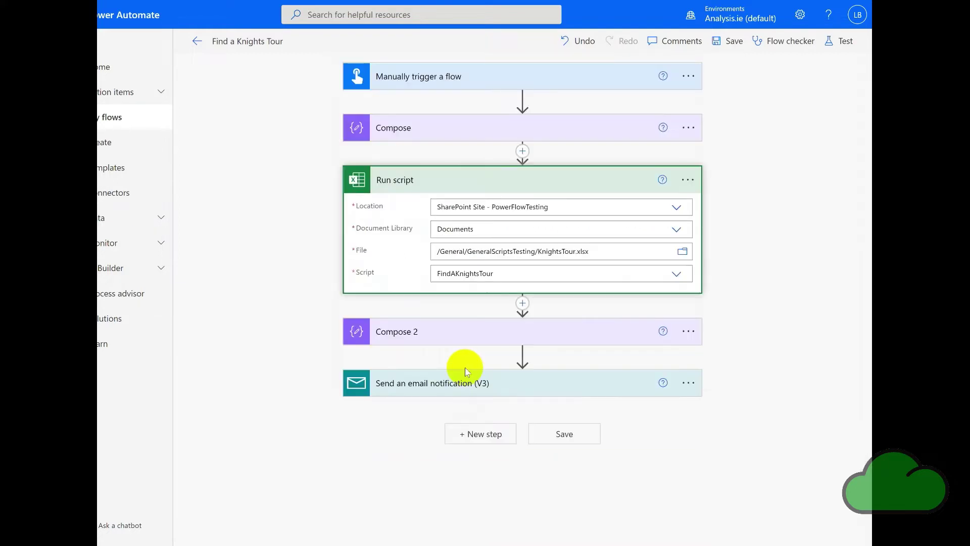
click(728, 45)
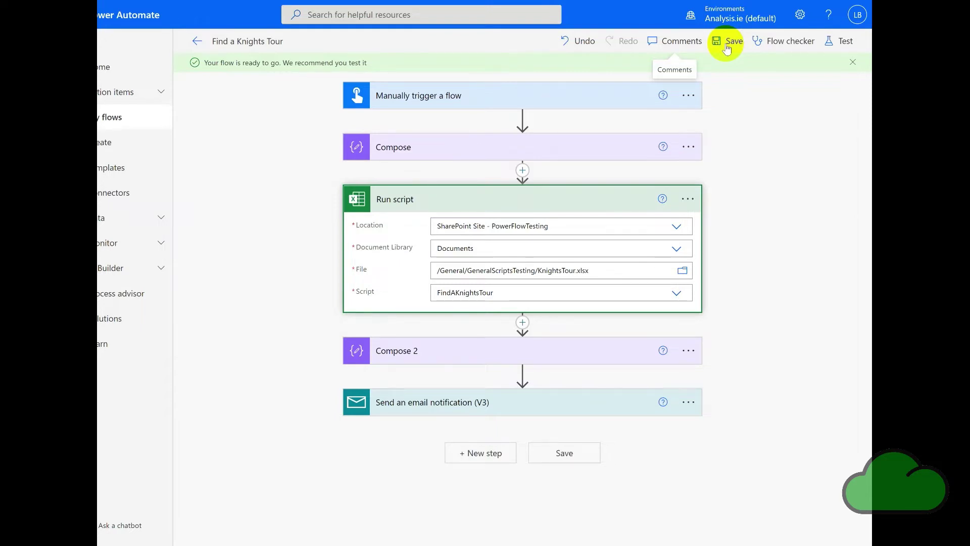
Trigger a manual test of the Find a Knights Tour flow and run it
click(840, 51)
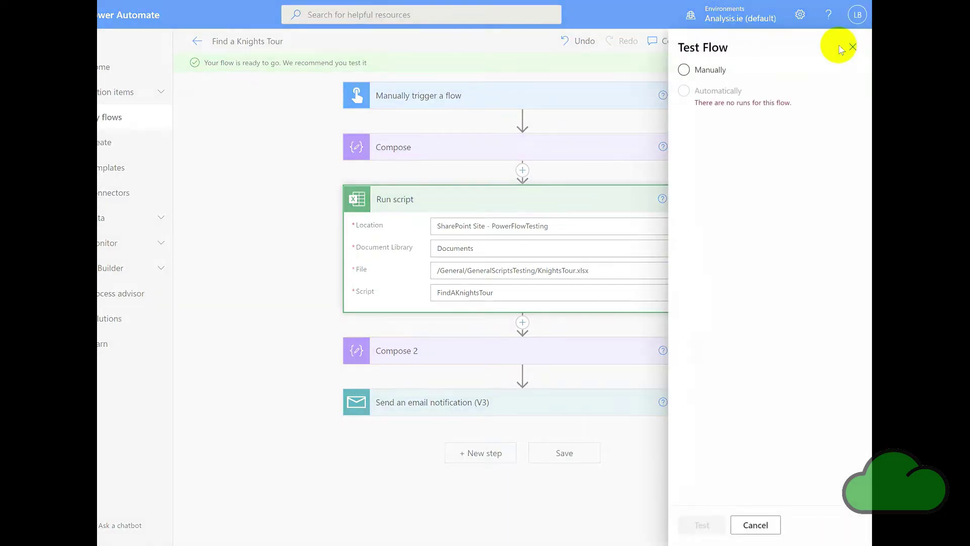
click(713, 70)
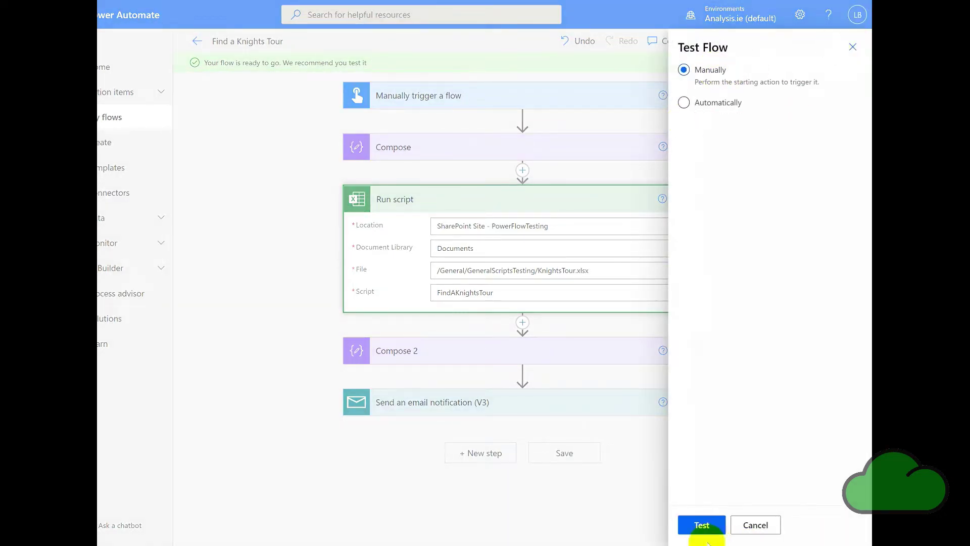
click(703, 525)
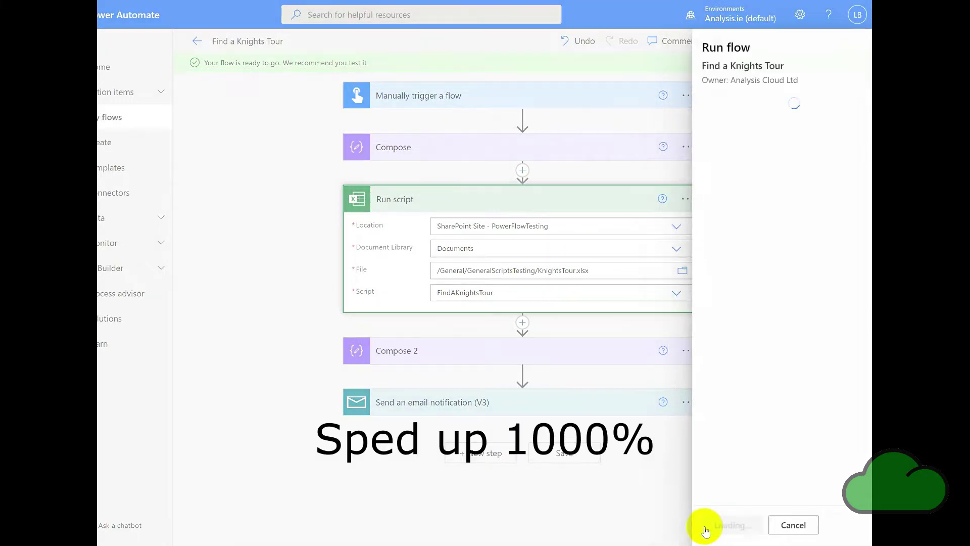
click(703, 526)
click(693, 525)
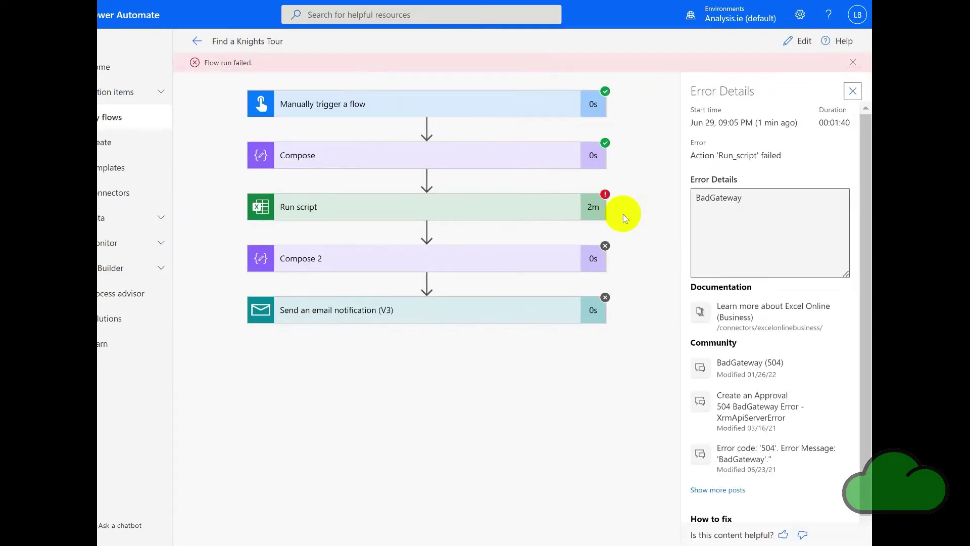
Expand the failed Run script step's GatewayTimeout error, then go back to editing the flow
click(506, 214)
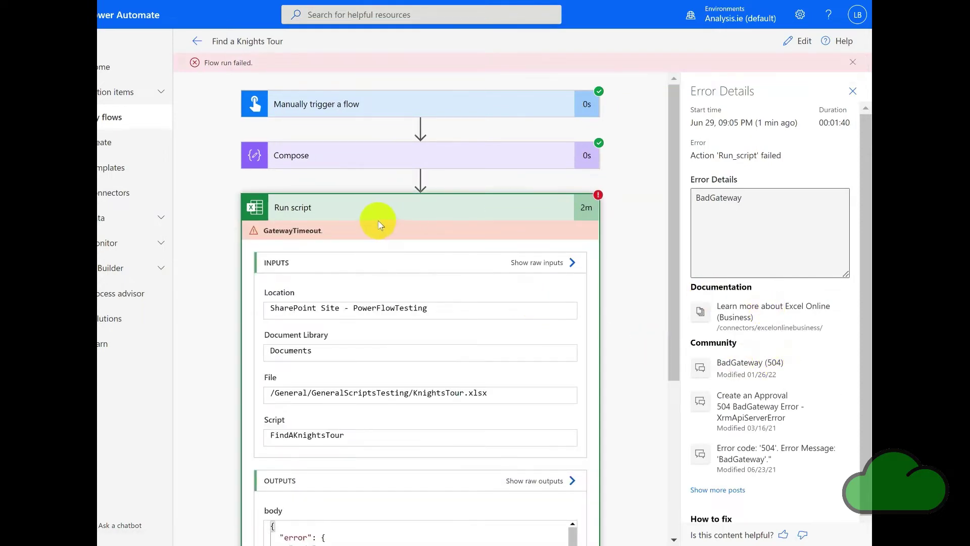
click(674, 539)
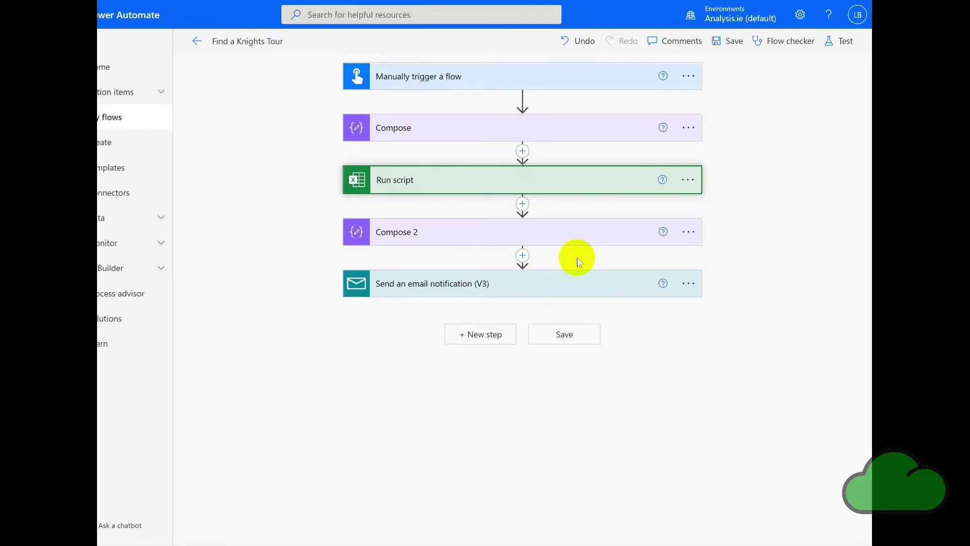
Review Run script's Fixed Interval retry policy (count 1, interval PT5S) and cancel out of its settings
click(683, 188)
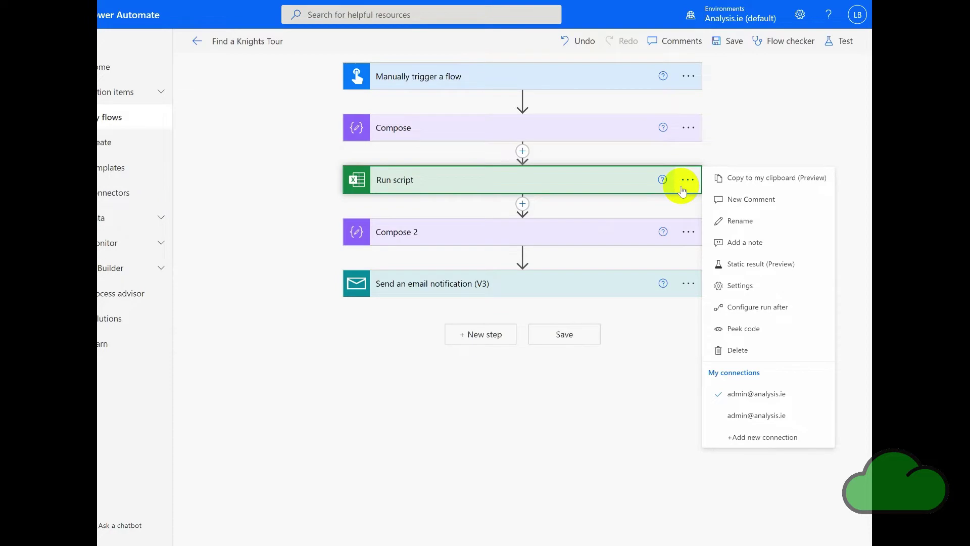
click(731, 285)
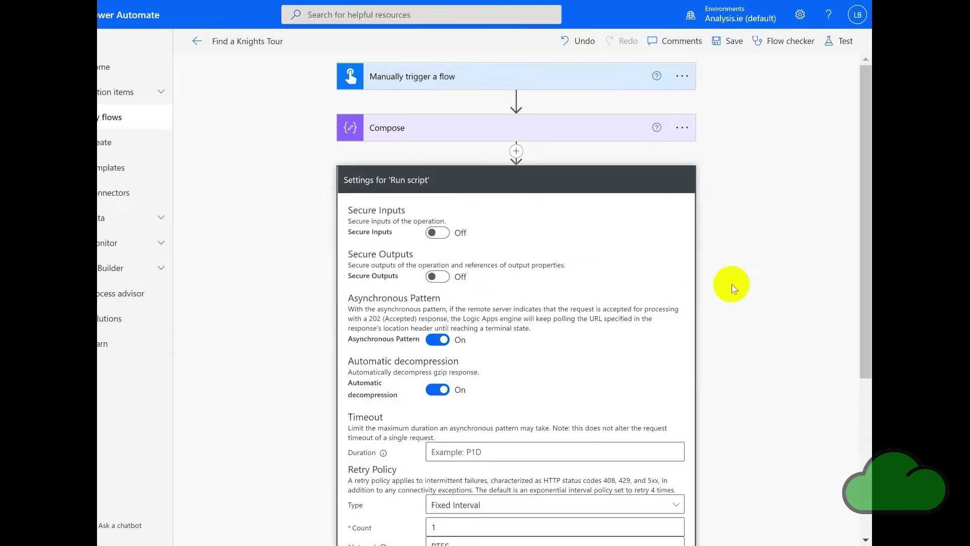
drag(869, 296, 849, 418)
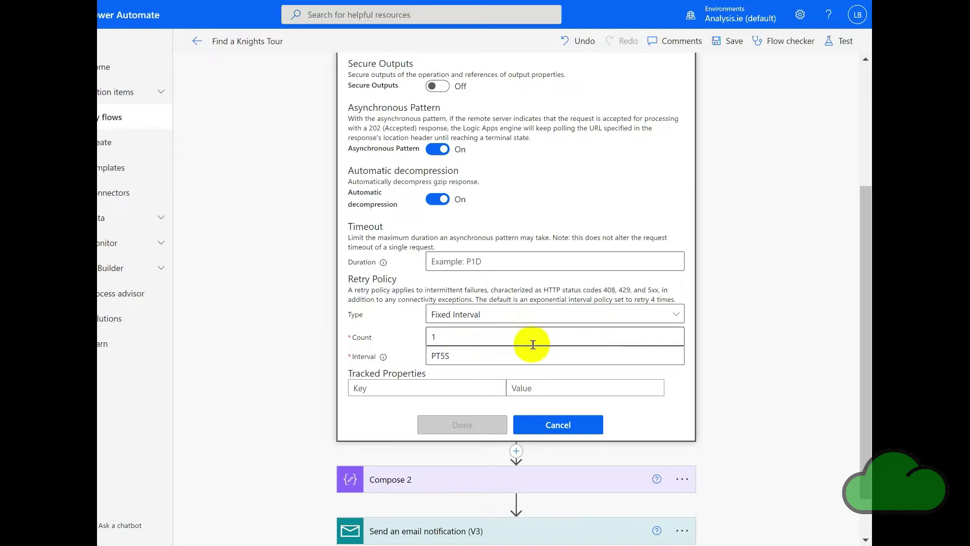
click(571, 429)
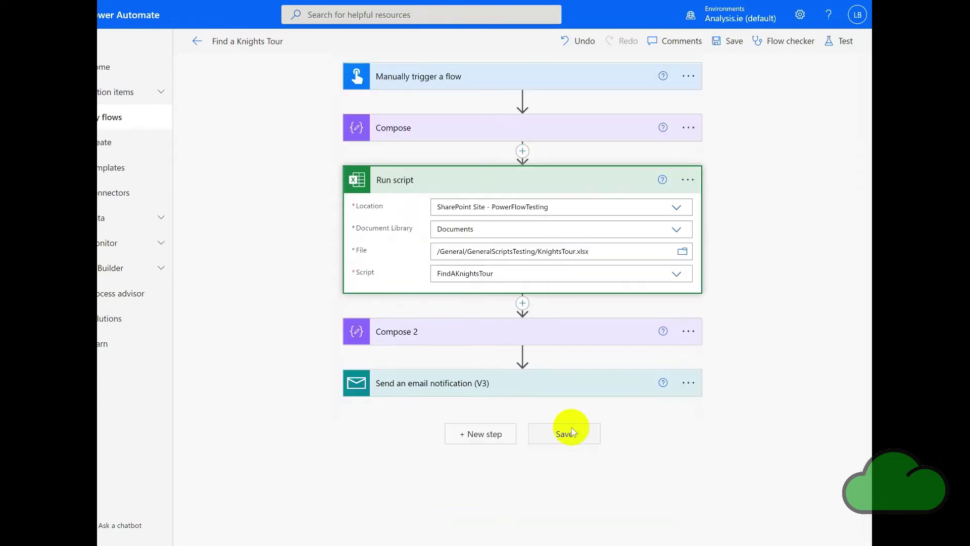
Save the Find a Knights Tour flow and launch a manual test run via Run flow
click(732, 42)
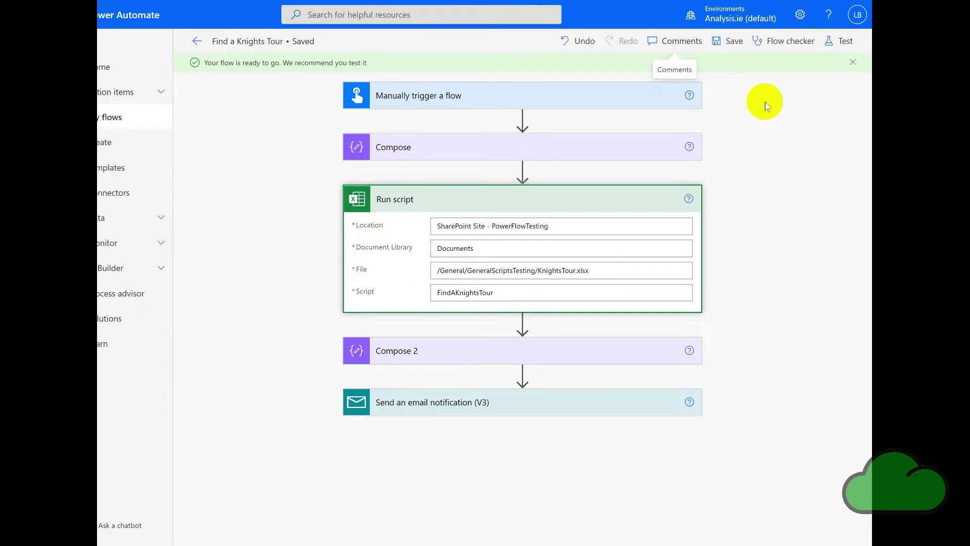
click(837, 43)
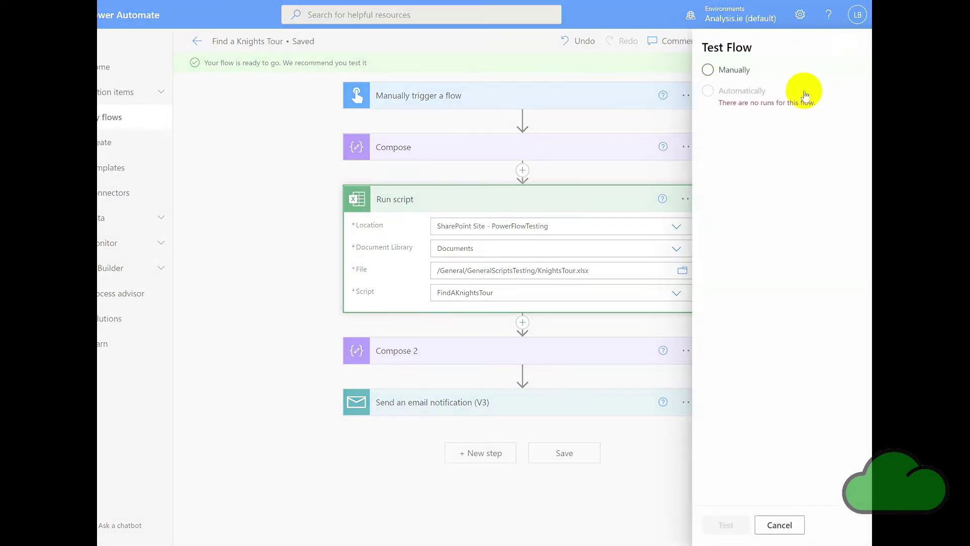
click(713, 73)
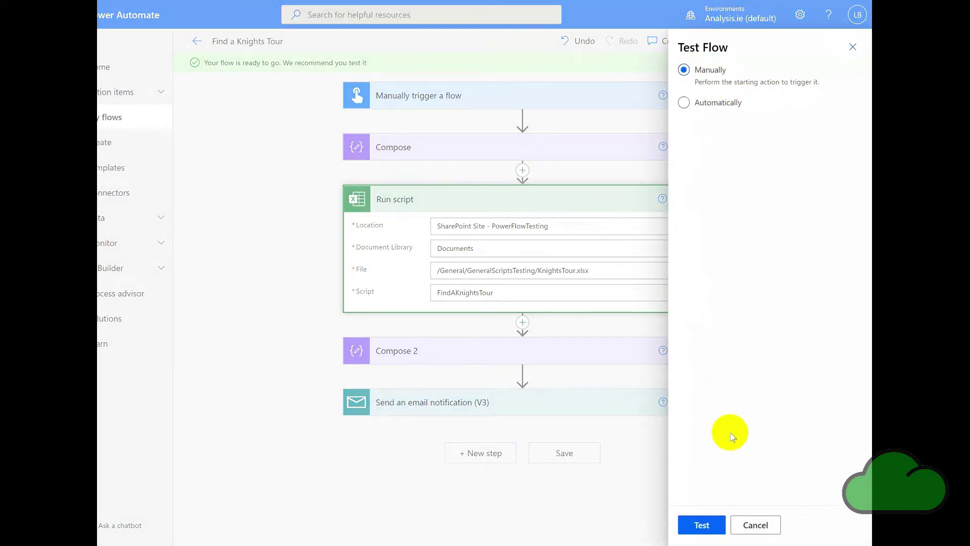
click(705, 525)
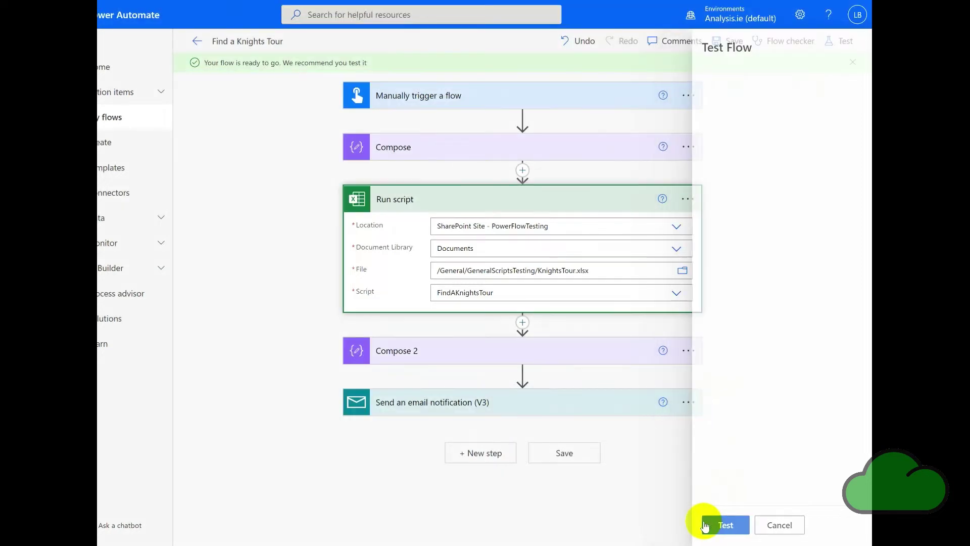
click(707, 526)
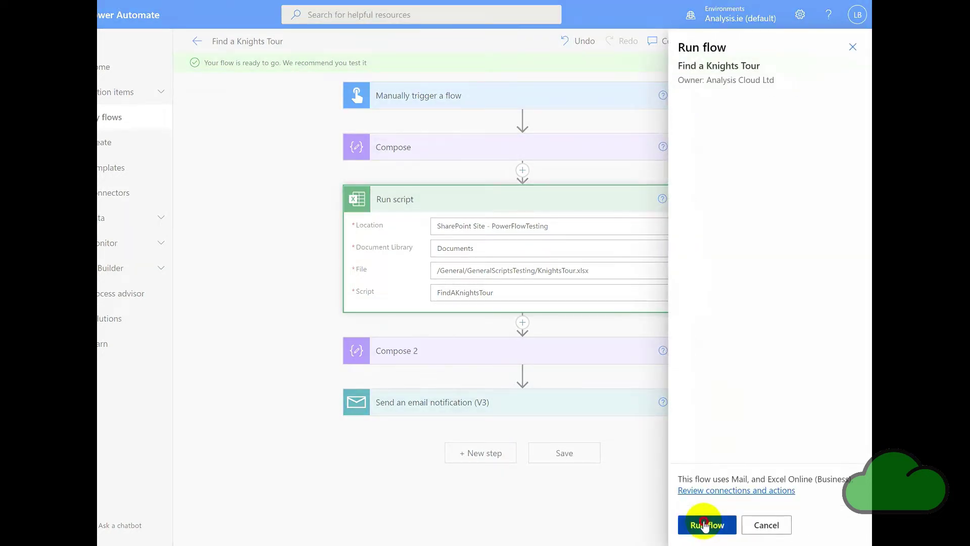
Close the run panel and expand the failed Run script step's BadGateway details
click(704, 525)
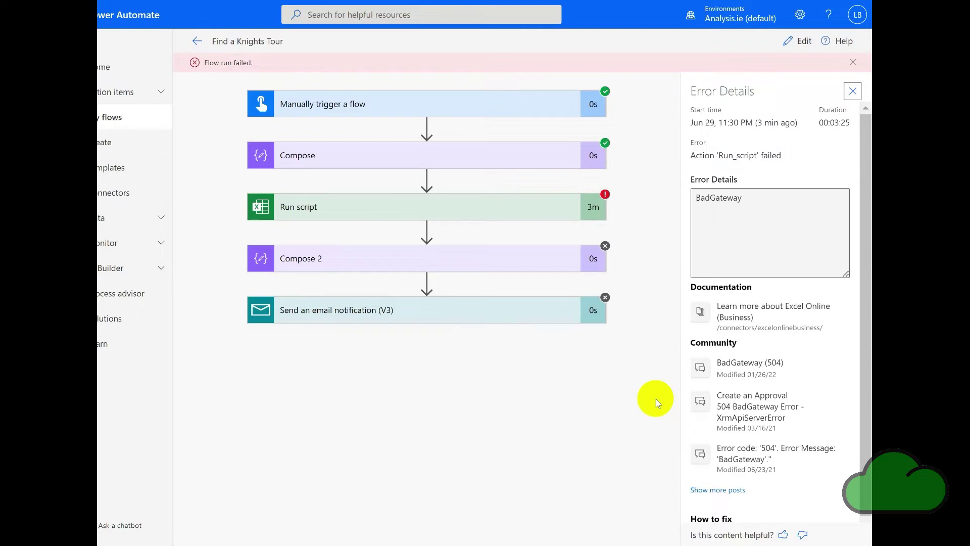
click(483, 217)
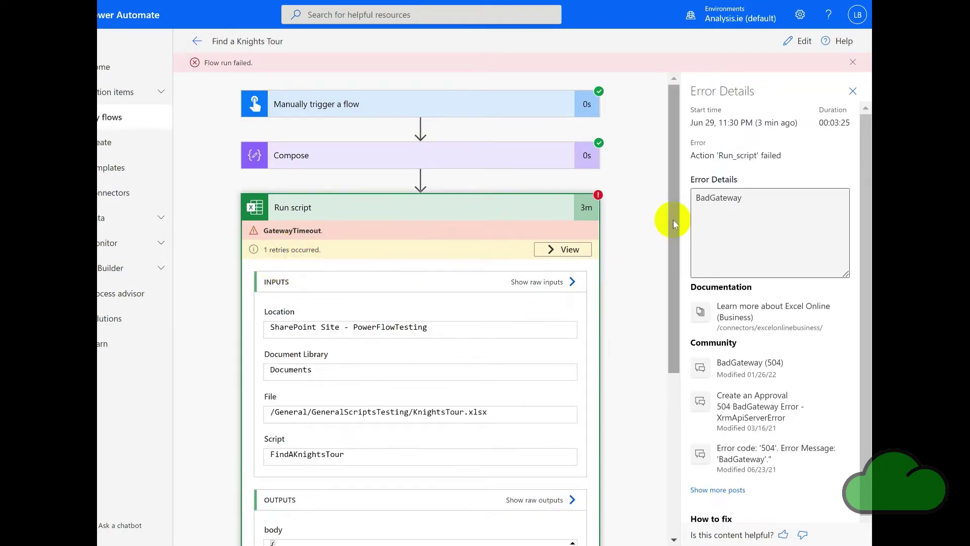
Scroll the Run script details to show its location, file and script inputs
drag(682, 221, 680, 282)
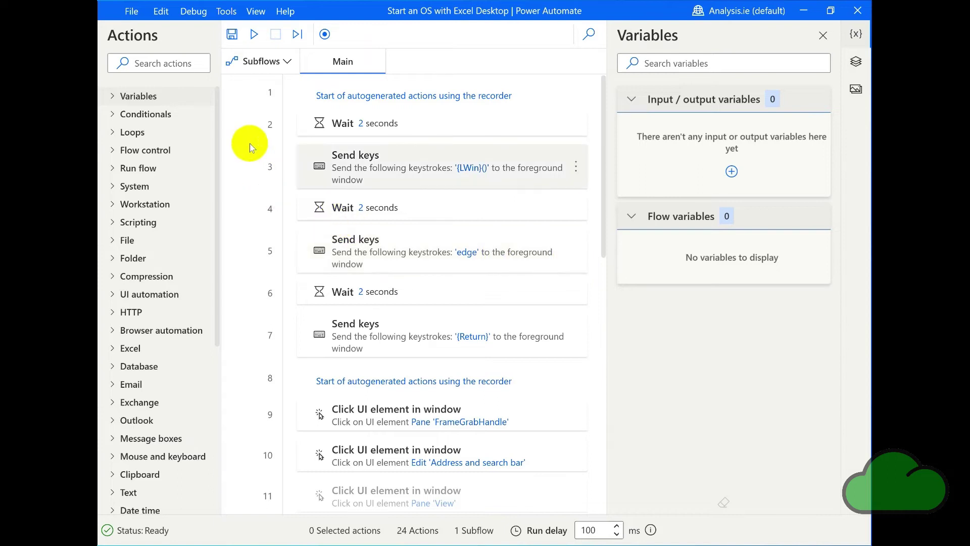
Run the Start an OS with Excel Desktop flow from the Power Automate Desktop toolbar
click(254, 34)
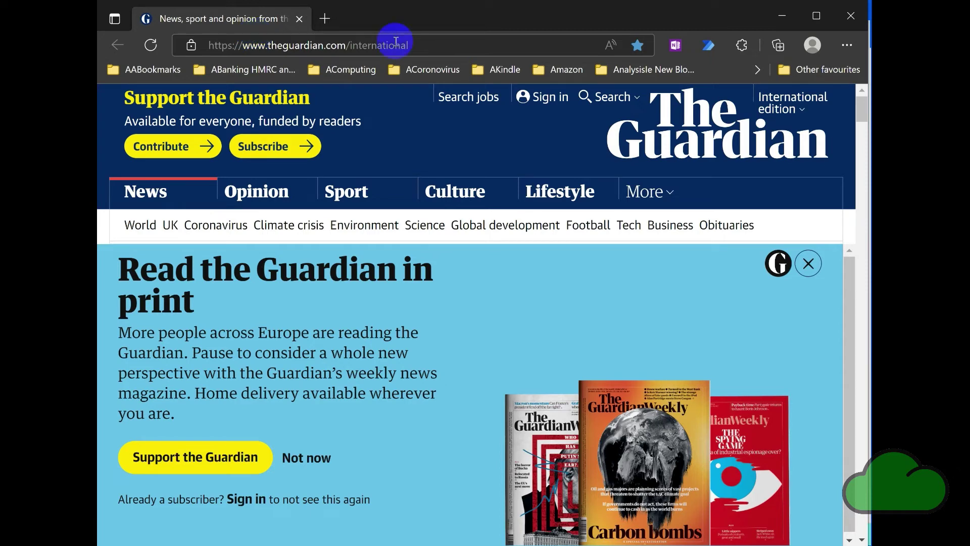
Dismiss the Guardian overlay, paste the KnightsTour.xlsx link into Edge, and open it in Excel
click(808, 264)
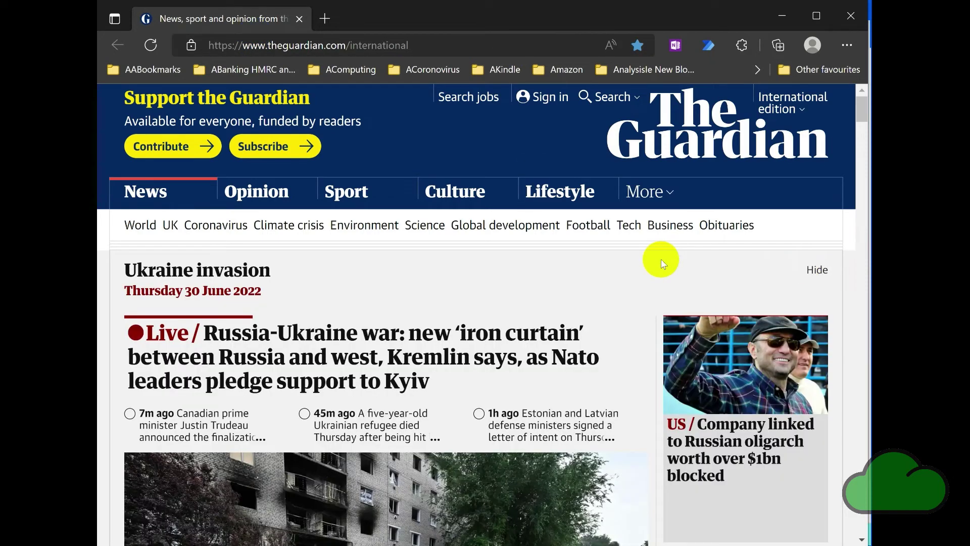
click(371, 45)
key(ctrl+v)
key(Return)
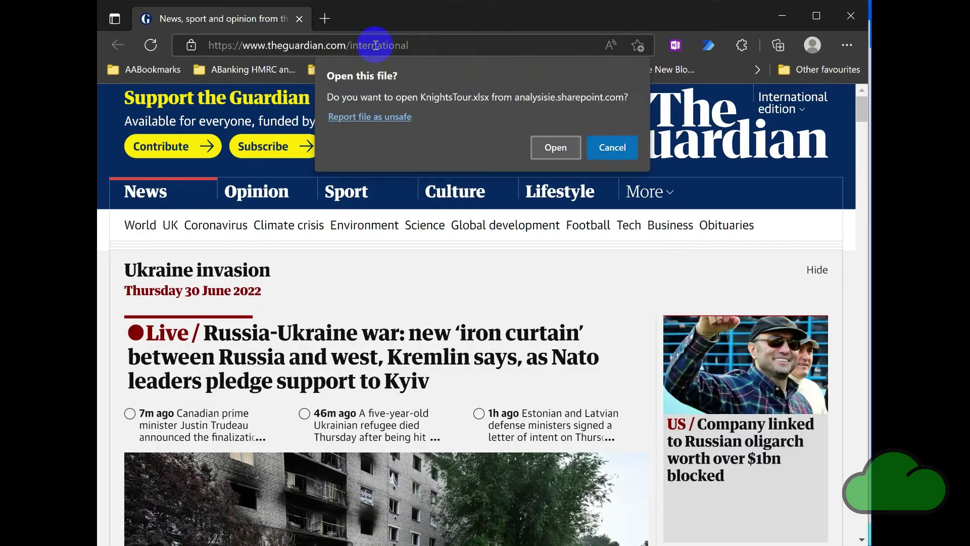
key(Return)
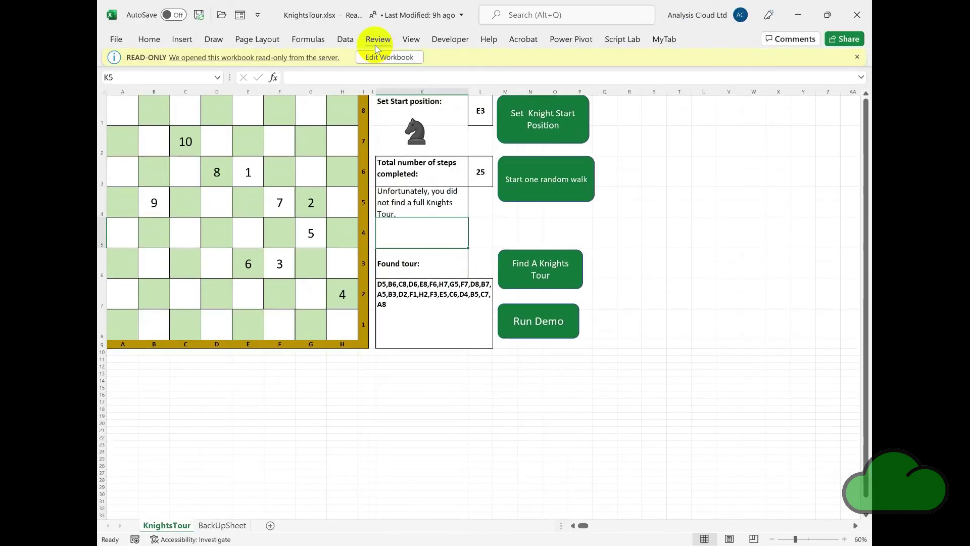
Enable editing on KnightsTour.xlsx and run the Find A Knights Tour script button
click(389, 56)
click(540, 251)
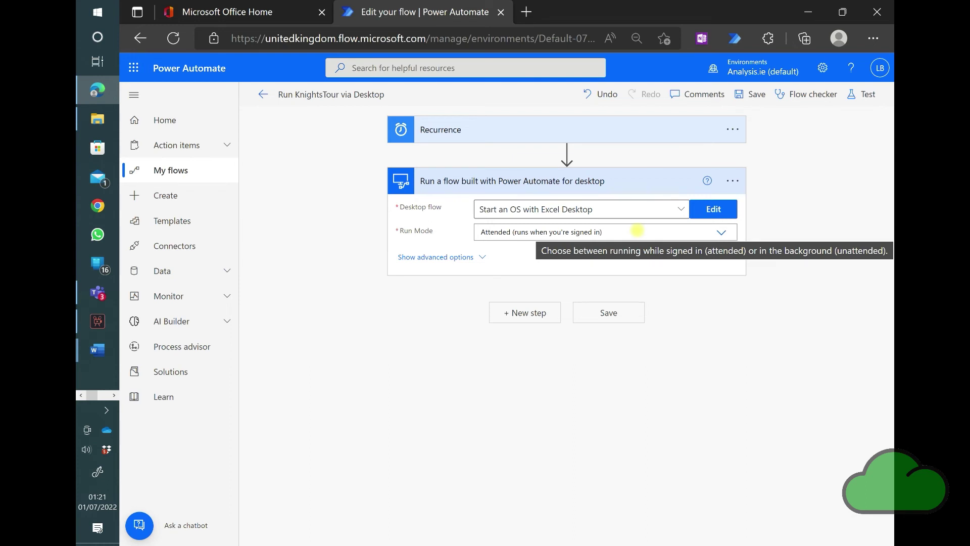
Open the test options for the Run KnightsTour via Desktop cloud flow
click(873, 100)
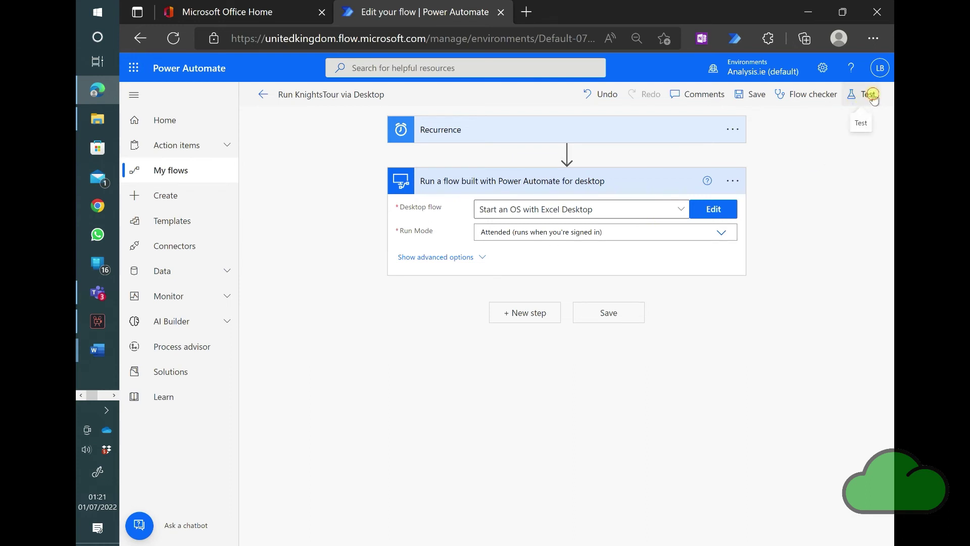